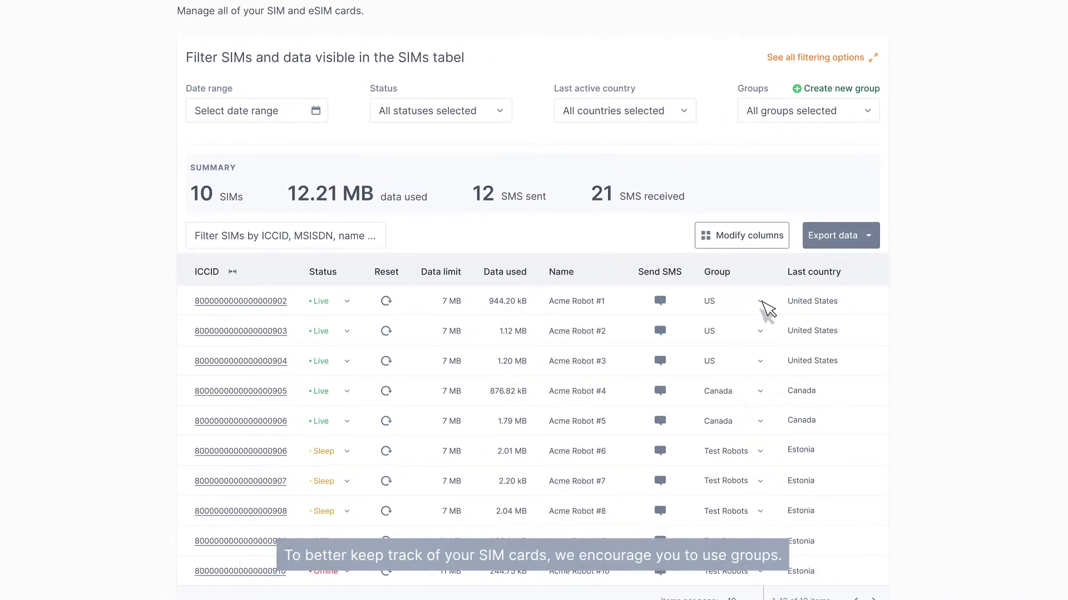
- Move Acme Robot #1 into Test Robots and filter the SIM table to exclude the US group
{"action": "left_click", "coordinate": [761, 302]}
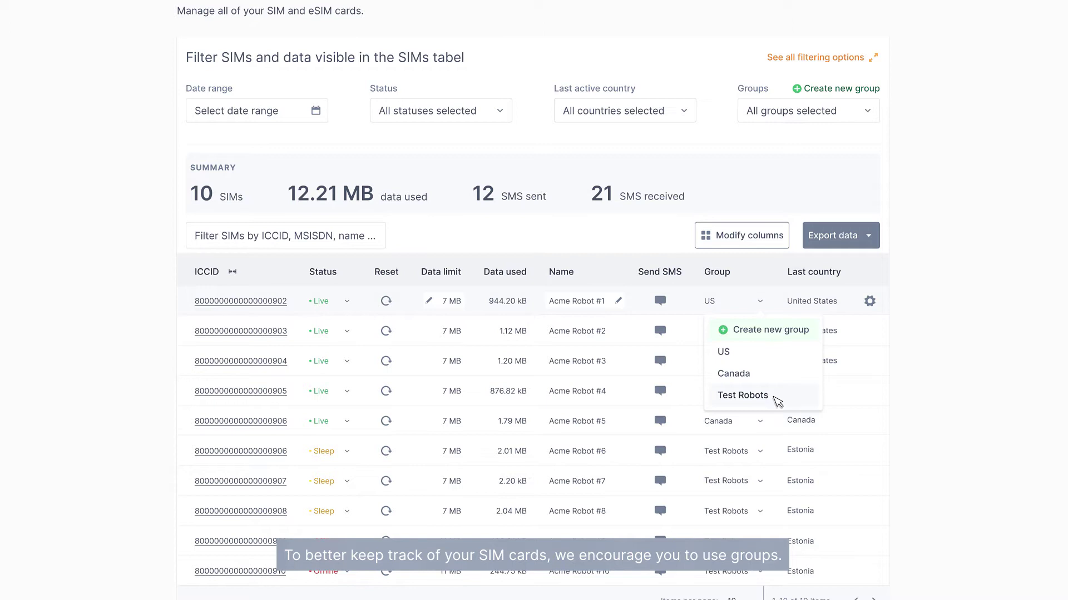
{"action": "left_click", "coordinate": [773, 397]}
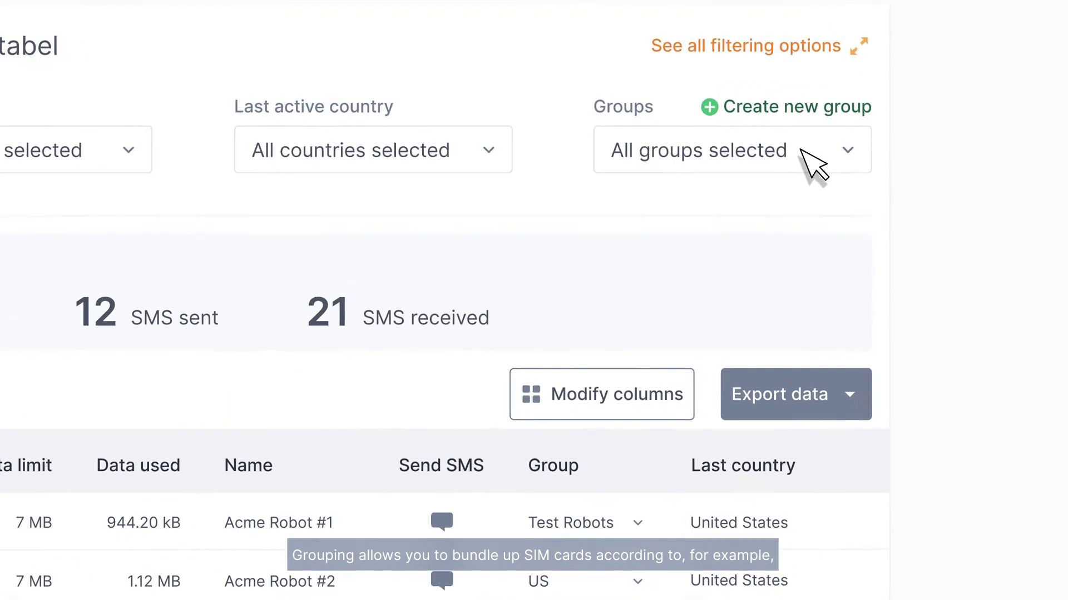
{"action": "left_click", "coordinate": [844, 112]}
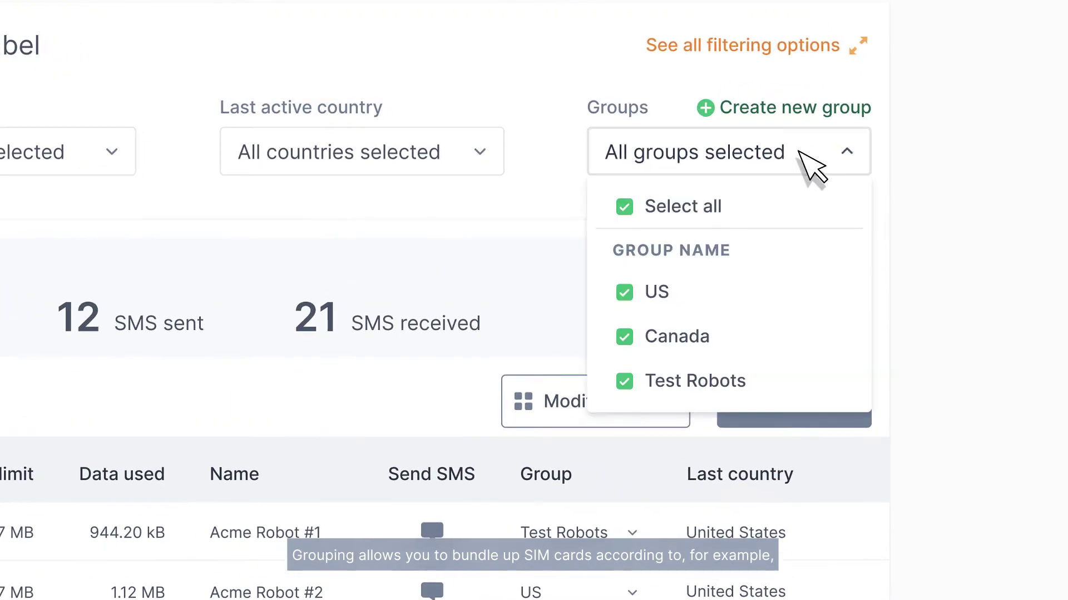
{"action": "left_click", "coordinate": [627, 294]}
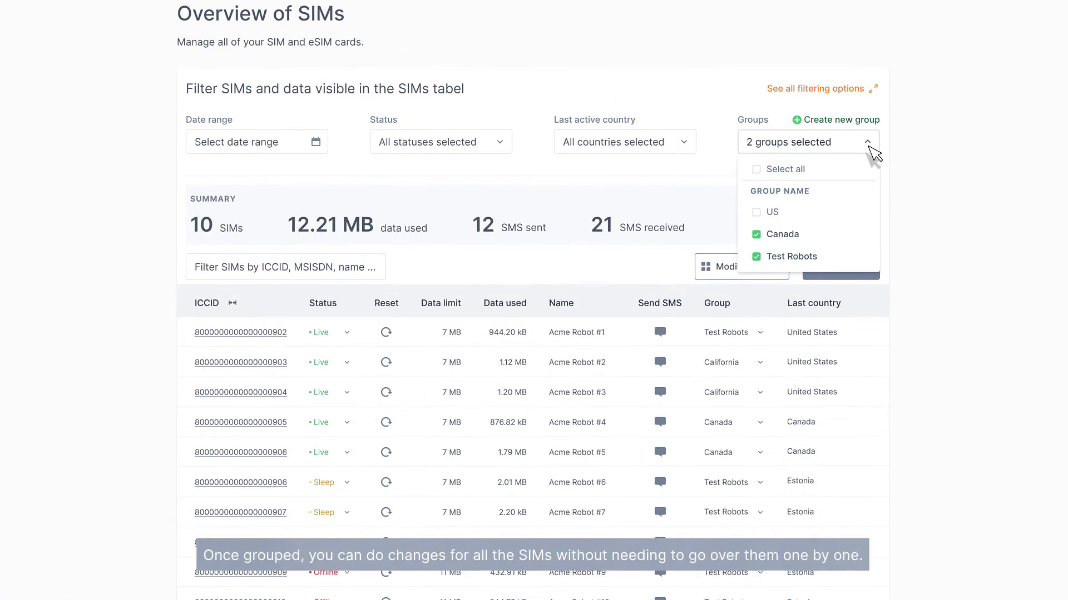
{"action": "left_click", "coordinate": [868, 143]}
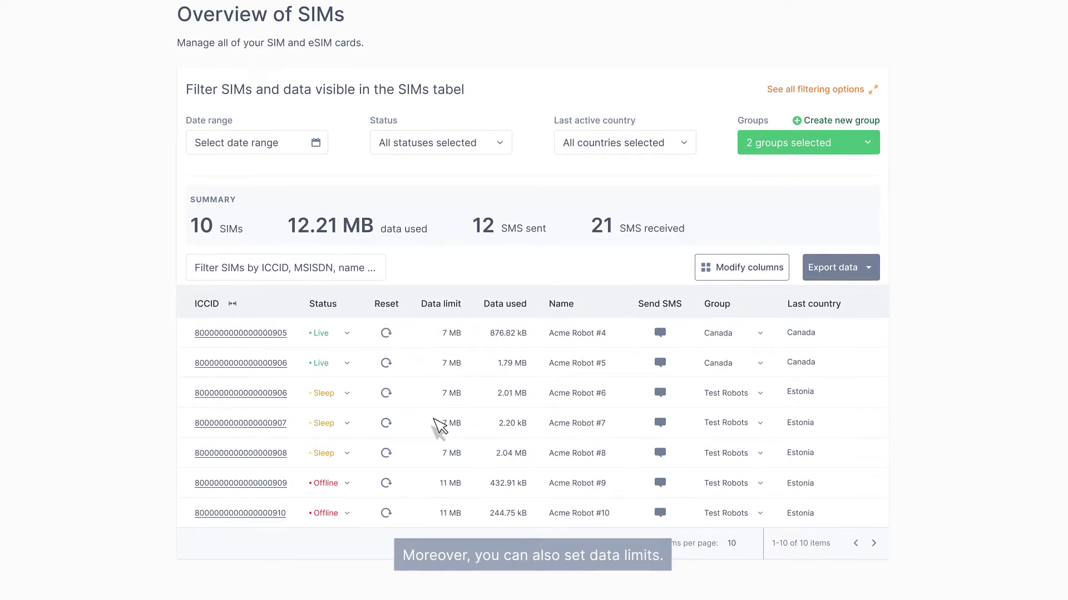
- Set Acme Robot #9's data limit to 7 MB and confirm the change
{"action": "left_click", "coordinate": [462, 490]}
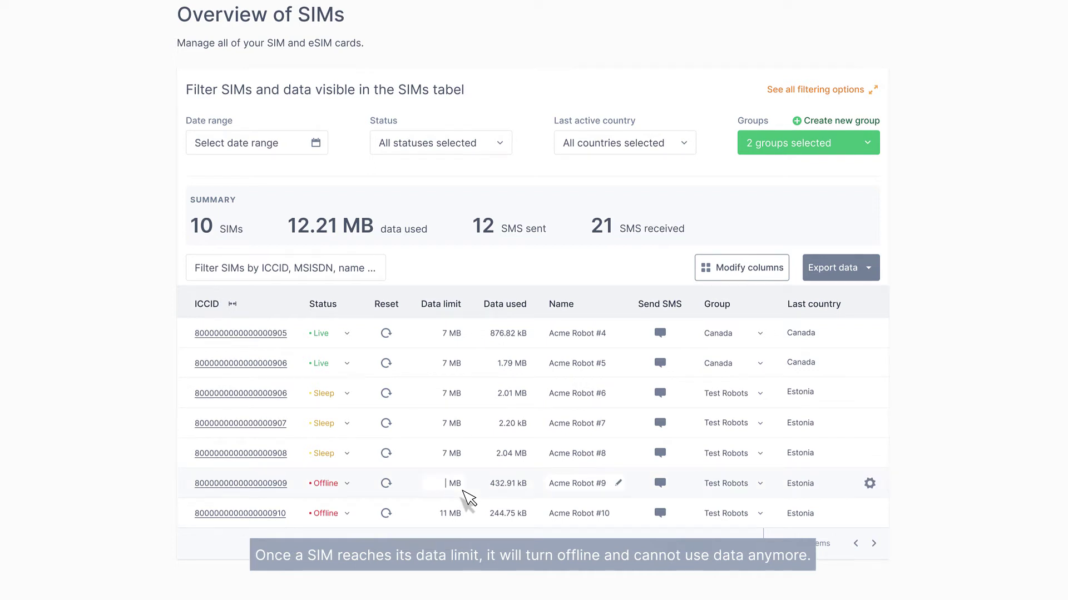
{"action": "type", "text": "7"}
{"action": "key", "text": "Return"}
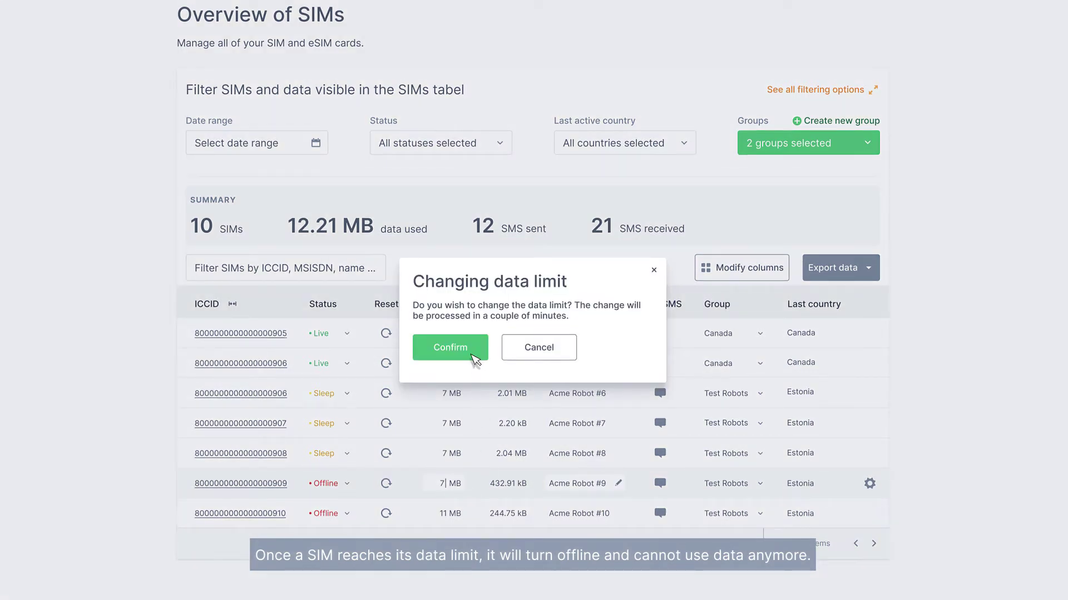
{"action": "left_click", "coordinate": [474, 359]}
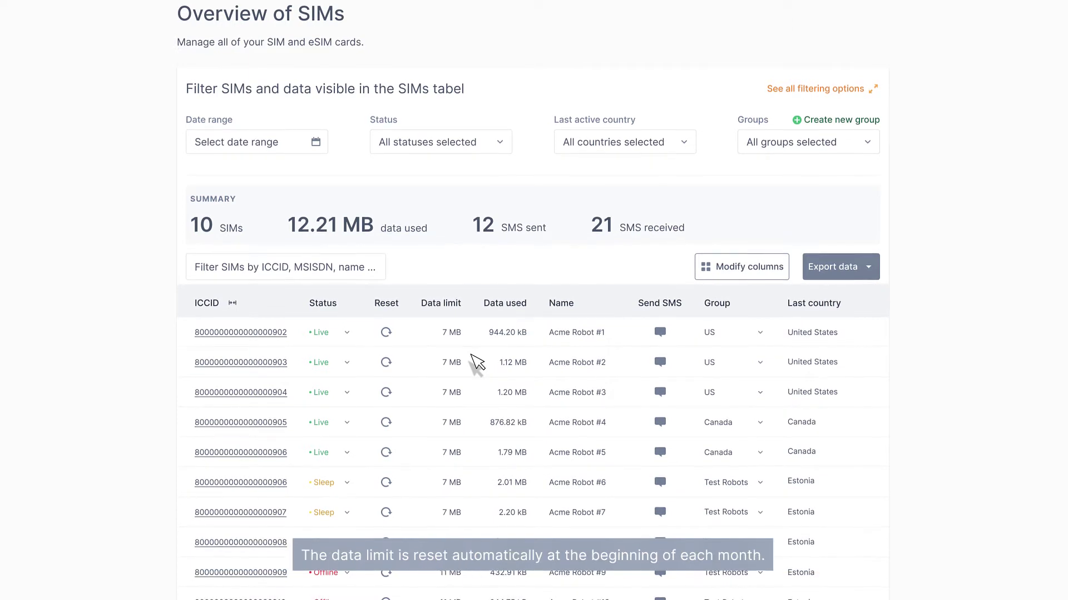
{"action": "scroll", "coordinate": [475, 364], "scroll_direction": "down", "scroll_amount": 1}
{"action": "scroll", "coordinate": [475, 363], "scroll_direction": "down", "scroll_amount": 2}
{"action": "scroll", "coordinate": [474, 364], "scroll_direction": "down", "scroll_amount": 1}
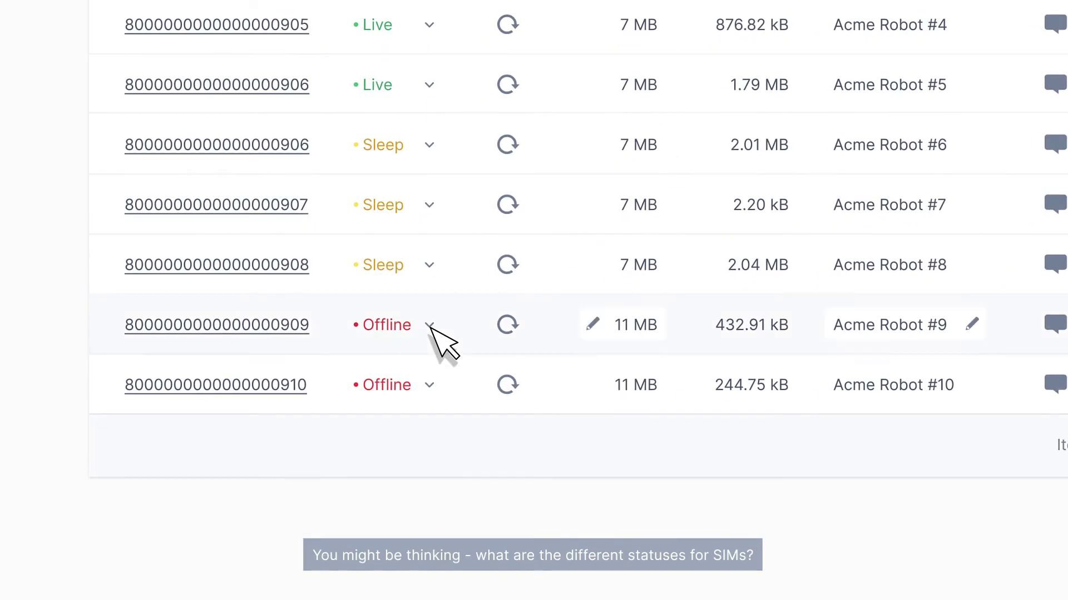
{"action": "left_click", "coordinate": [431, 325]}
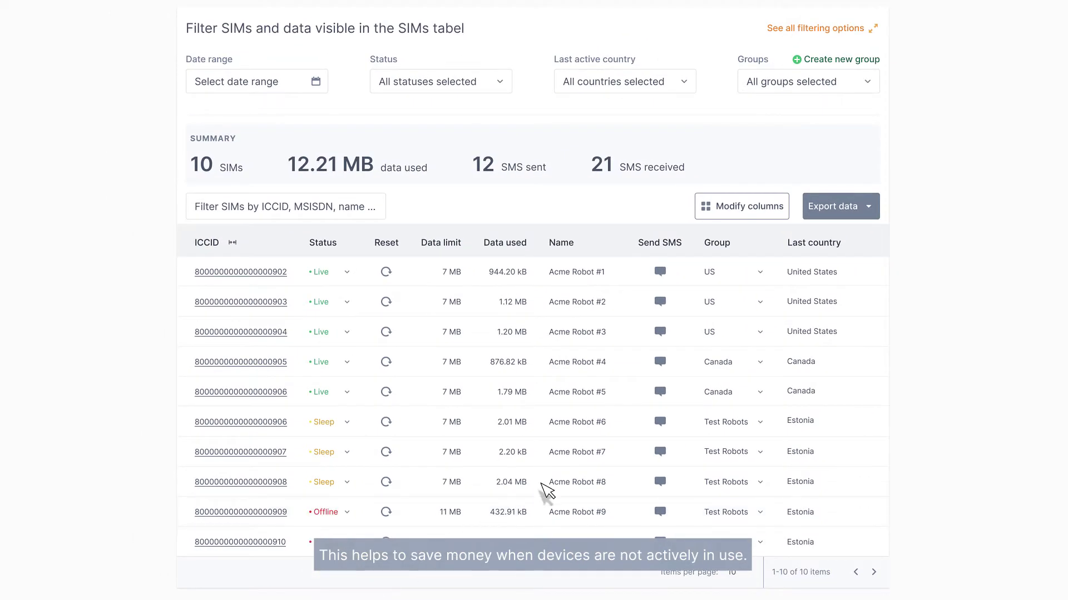
- Permanently close Acme Robot #1's SIM with the reason 'SIMs are no longer in use'
{"action": "mouse_move", "coordinate": [874, 283]}
{"action": "left_click", "coordinate": [870, 272]}
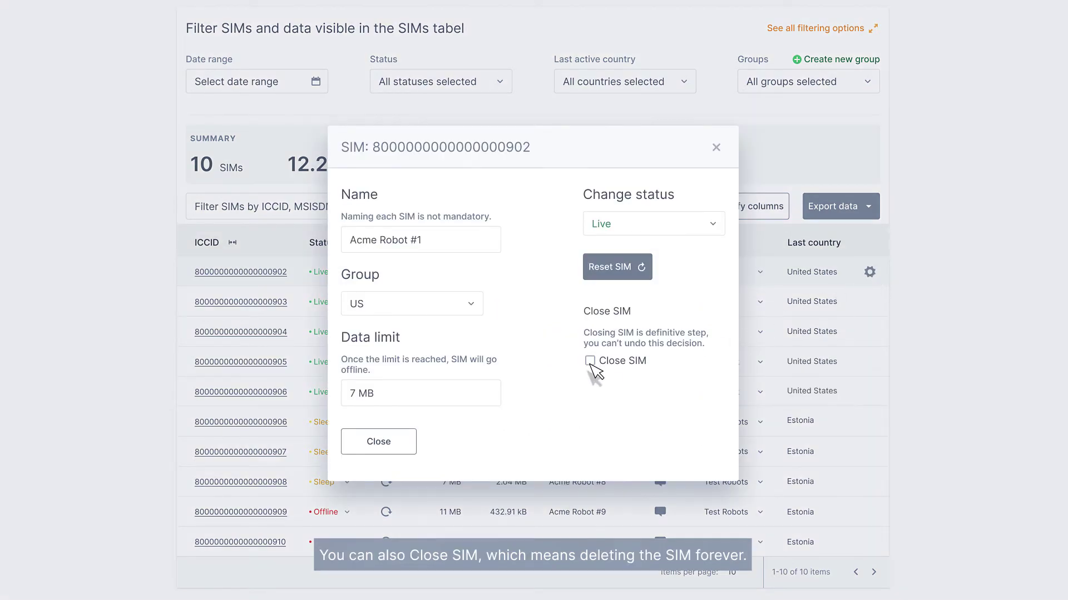
{"action": "left_click", "coordinate": [590, 361]}
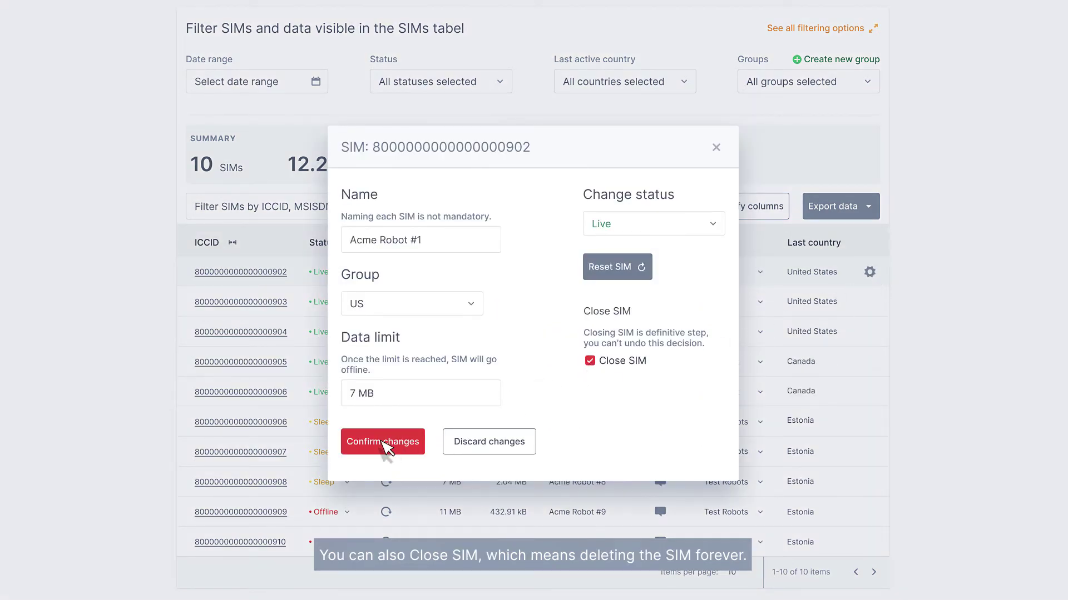
{"action": "left_click", "coordinate": [387, 446]}
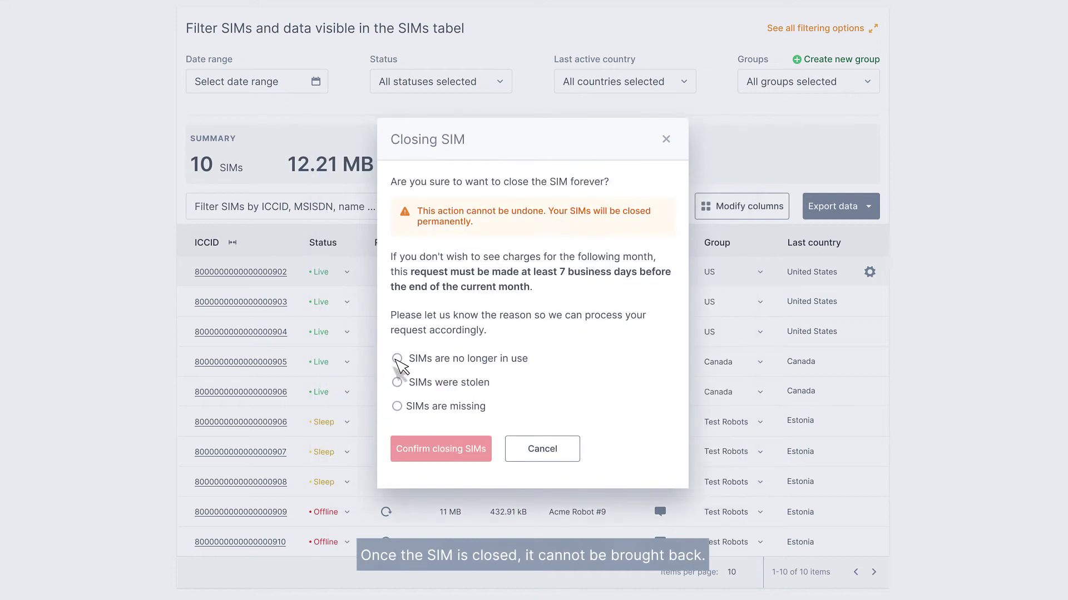
{"action": "left_click", "coordinate": [398, 359]}
{"action": "left_click", "coordinate": [440, 454]}
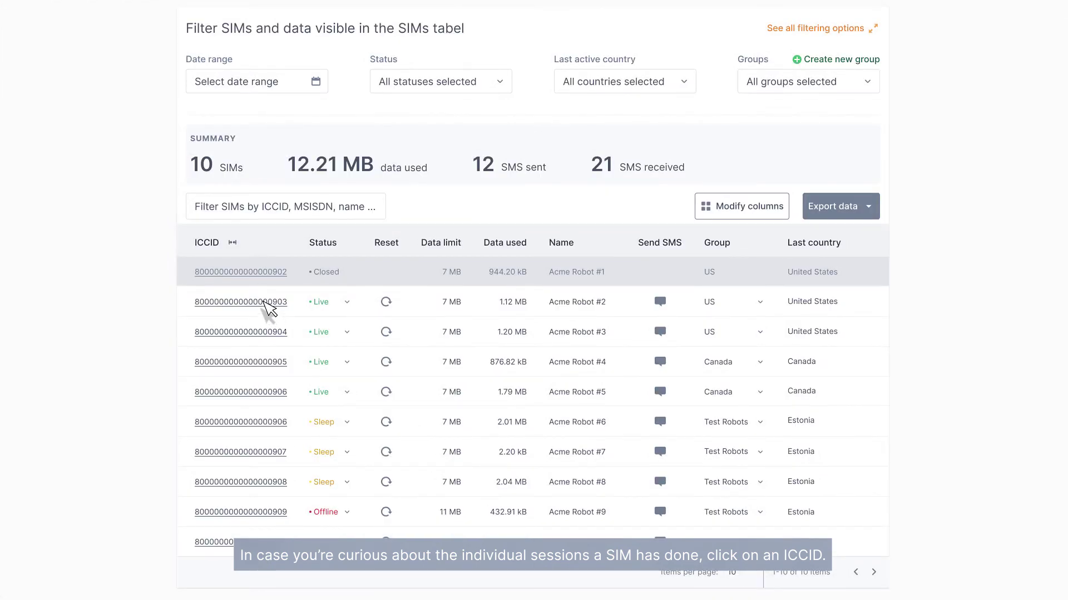
- Open Acme Robot #1's SIM detail page from its ICCID link
{"action": "left_click", "coordinate": [267, 308]}
{"action": "scroll", "coordinate": [162, 369], "scroll_direction": "down", "scroll_amount": 5}
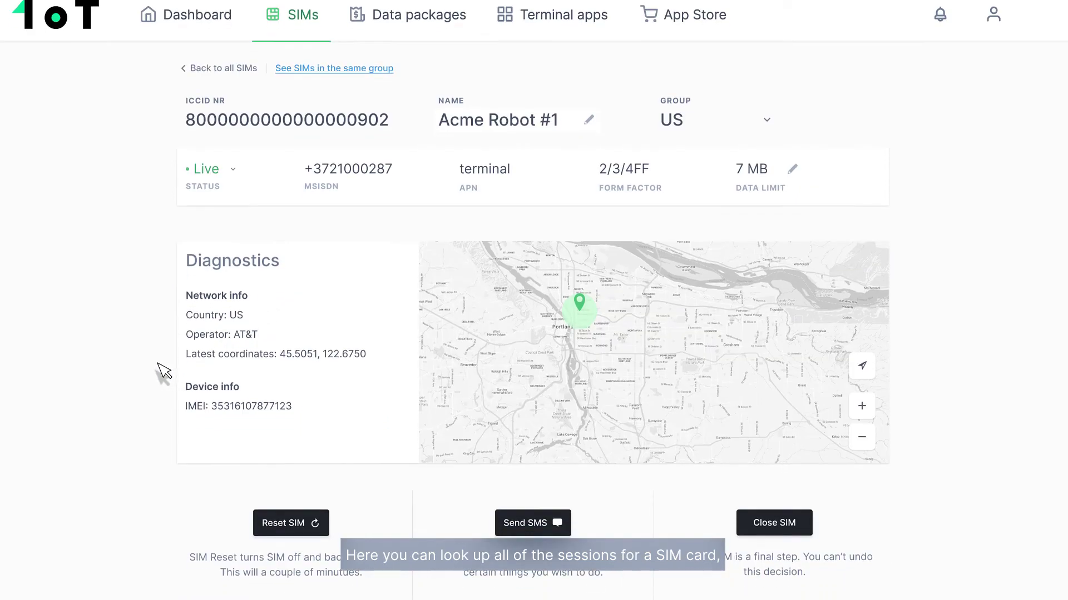
{"action": "scroll", "coordinate": [162, 370], "scroll_direction": "down", "scroll_amount": 5}
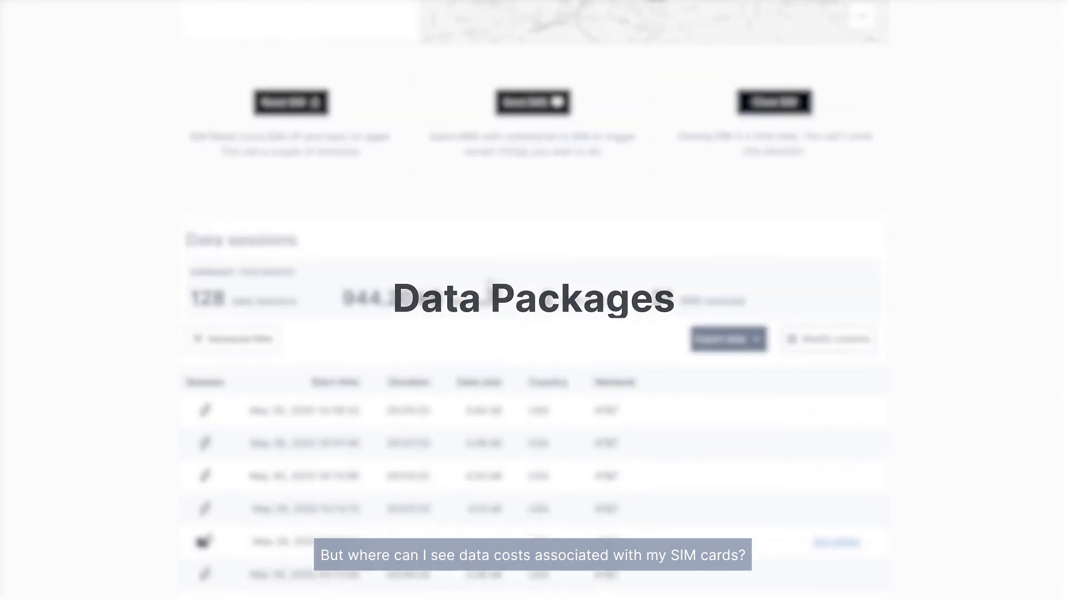
- View the EU Pay-as-you-go package overview from the Data packages section
{"action": "left_click", "coordinate": [471, 34]}
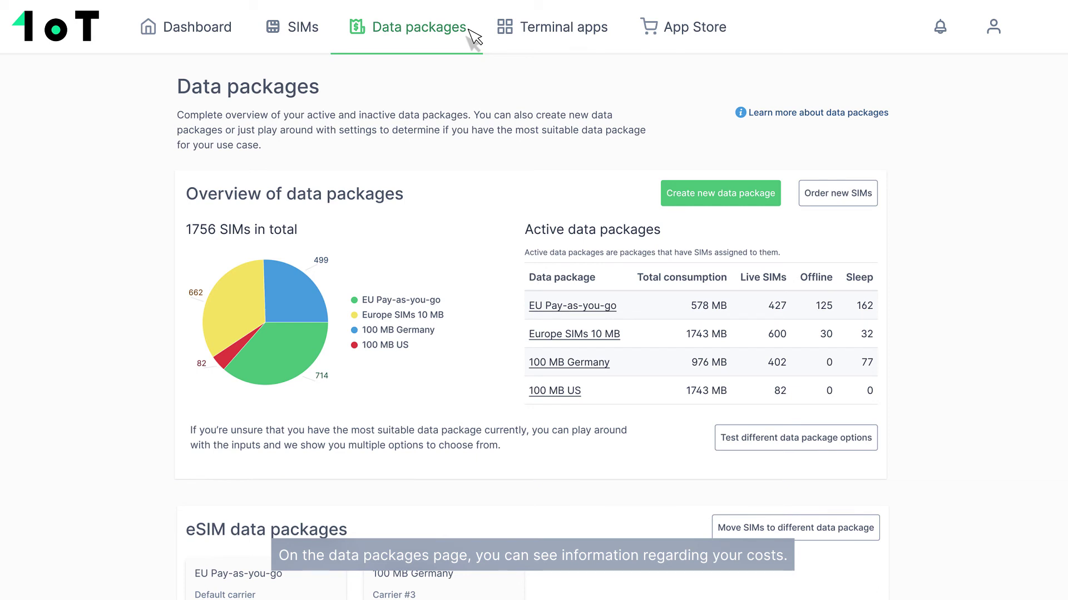
{"action": "scroll", "coordinate": [453, 91], "scroll_direction": "down", "scroll_amount": 3}
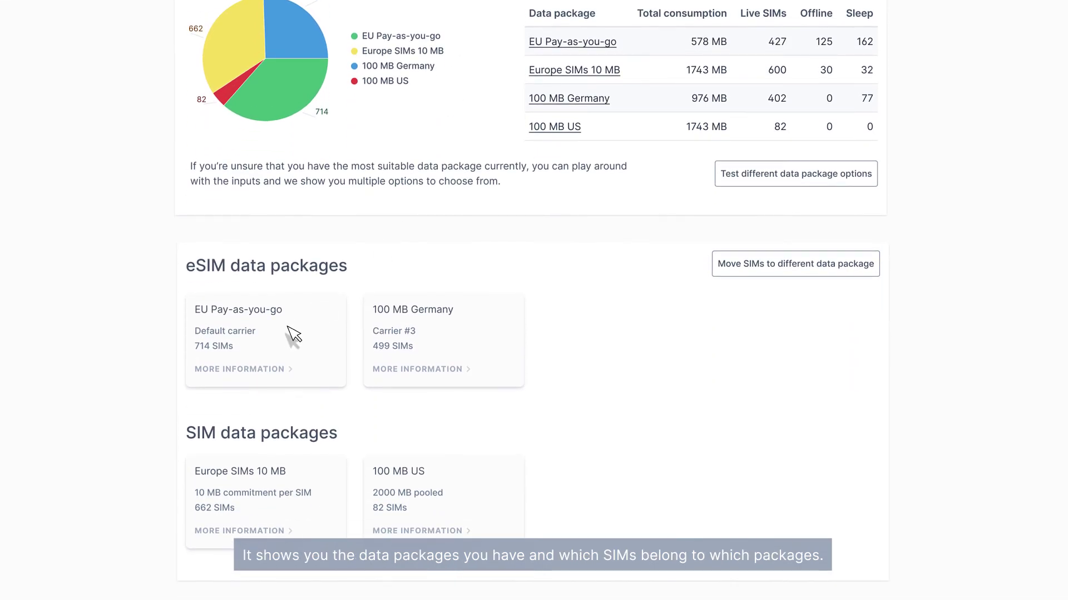
{"action": "left_click", "coordinate": [292, 333]}
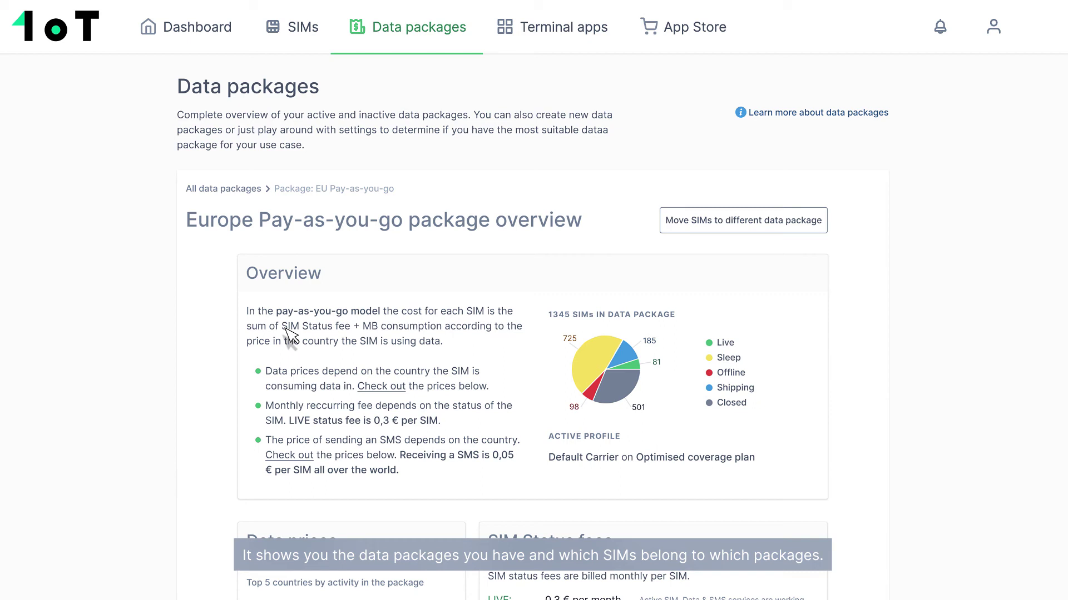
{"action": "left_click", "coordinate": [993, 28]}
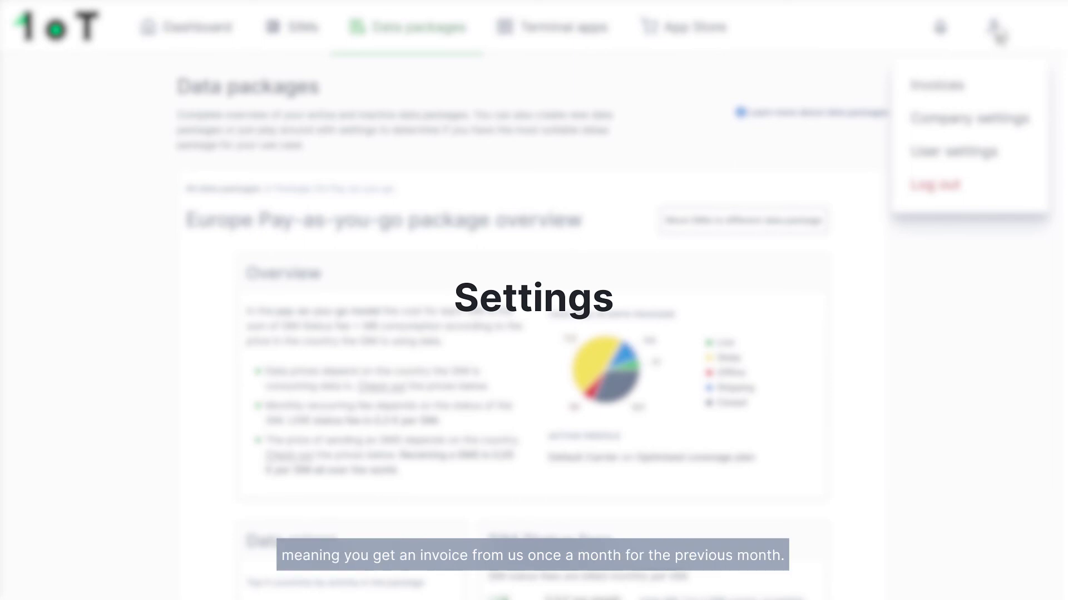
- Go to Company settings and open the Edit payment method dialog
{"action": "left_click", "coordinate": [1018, 119]}
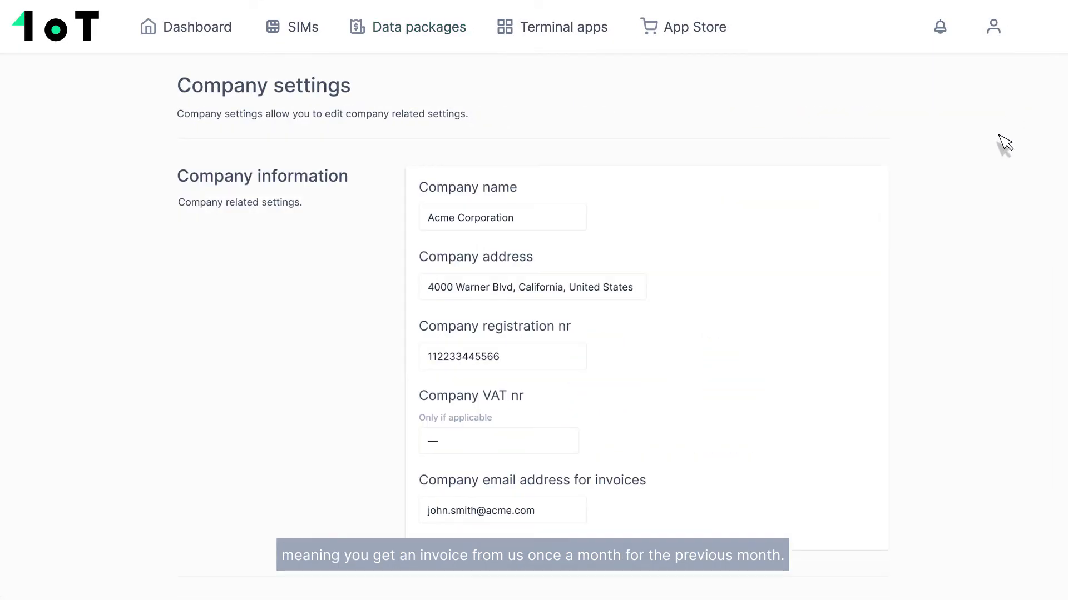
{"action": "scroll", "coordinate": [972, 256], "scroll_direction": "down", "scroll_amount": 1}
{"action": "scroll", "coordinate": [972, 256], "scroll_direction": "down", "scroll_amount": 4}
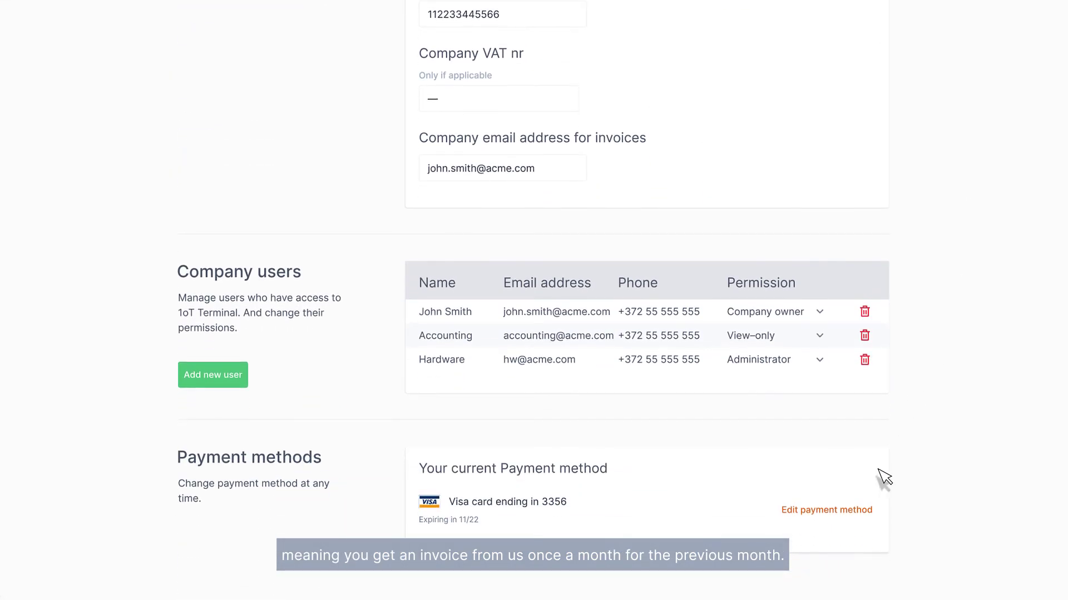
{"action": "left_click", "coordinate": [854, 512]}
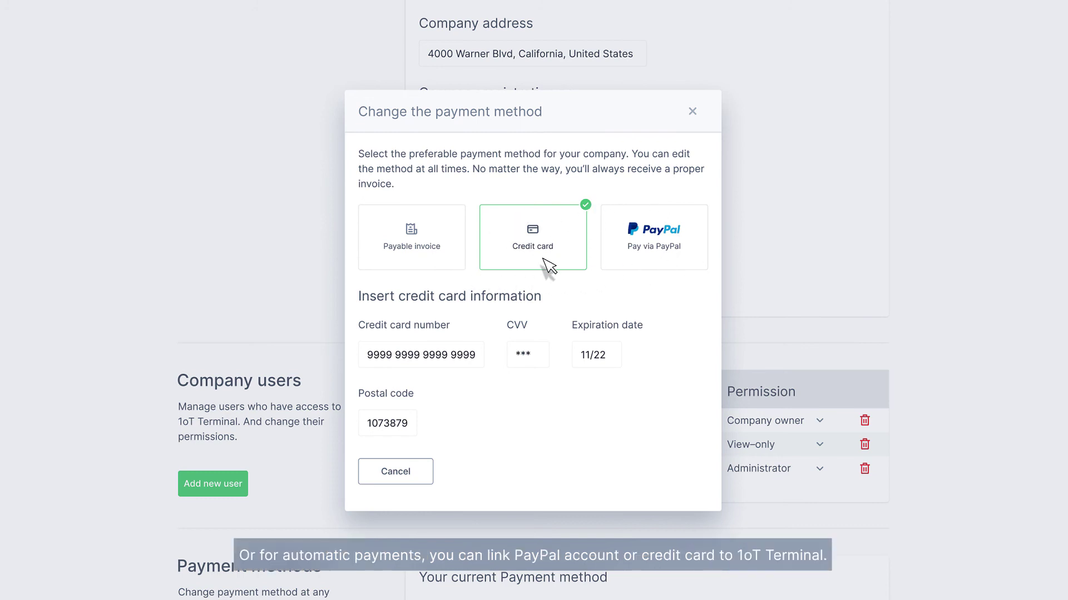
- Choose Pay via PayPal, link the PayPal account and confirm it as the method
{"action": "left_click", "coordinate": [667, 249]}
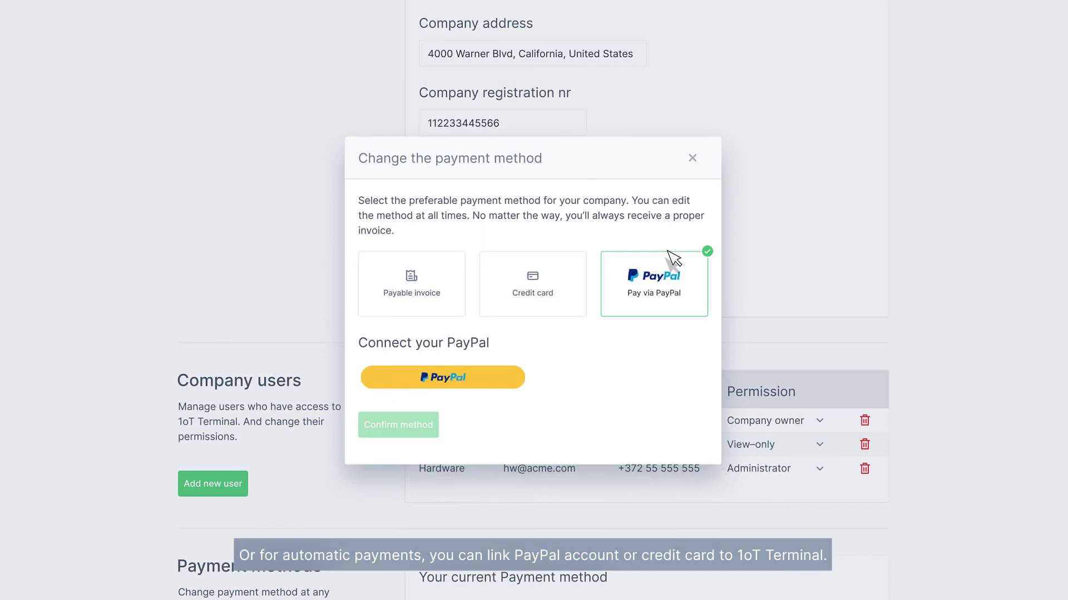
{"action": "left_click", "coordinate": [491, 383]}
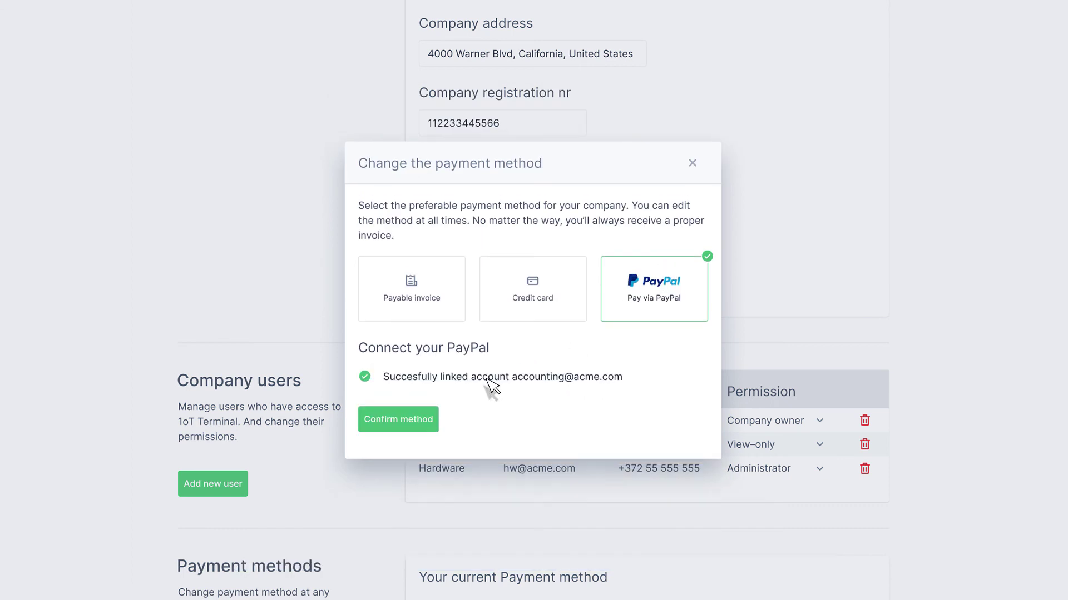
{"action": "left_click", "coordinate": [420, 427]}
{"action": "scroll", "coordinate": [421, 430], "scroll_direction": "up", "scroll_amount": 3}
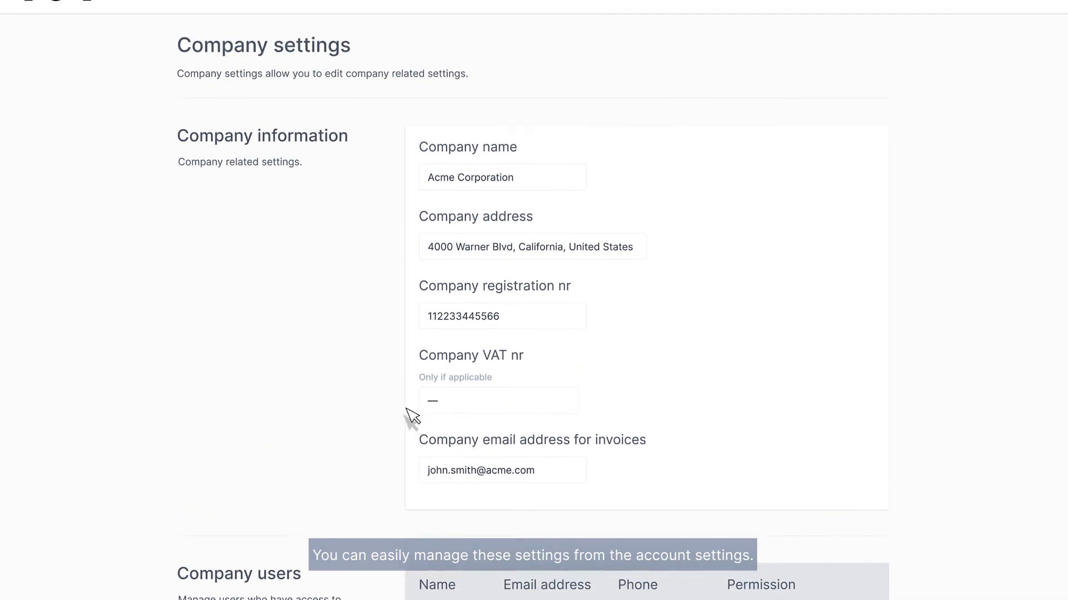